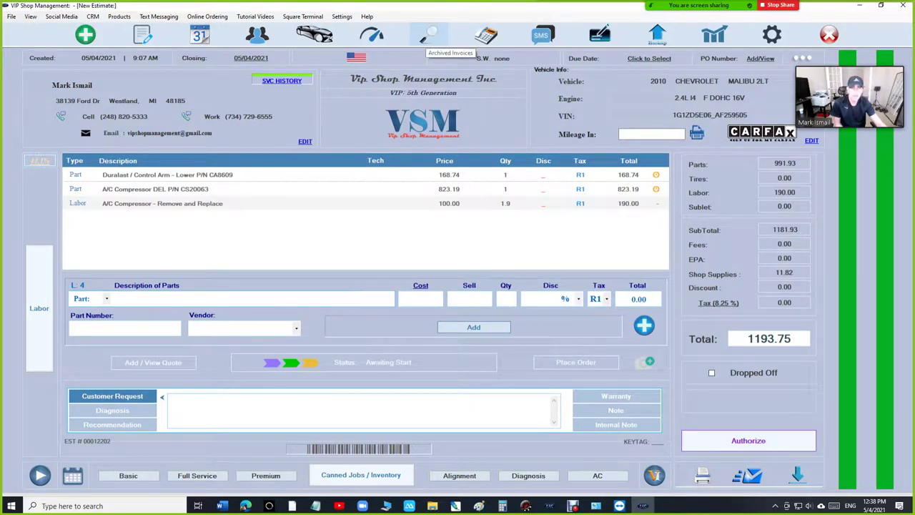
Open the 05/04/2021 estimate for the 2010 Chevrolet Malibu 2LT from the in-progress estimates in the workflow.
left_click(429, 36)
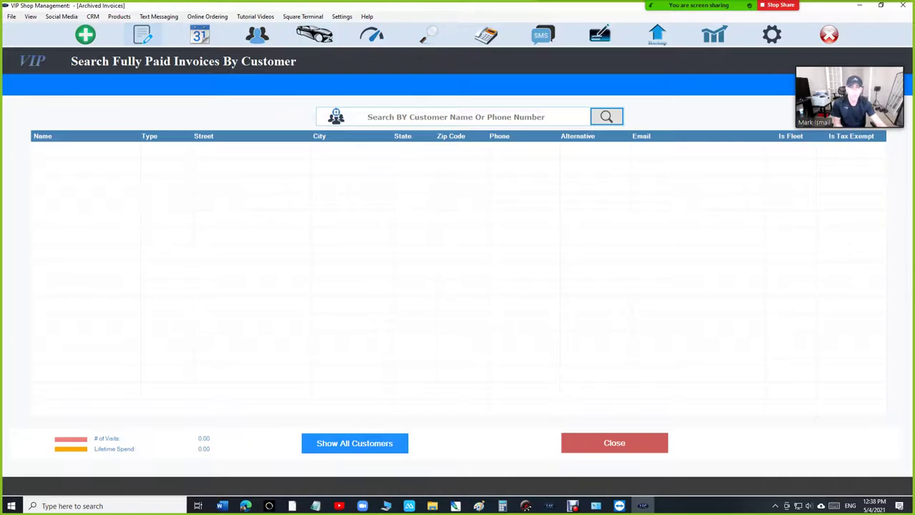
left_click(143, 35)
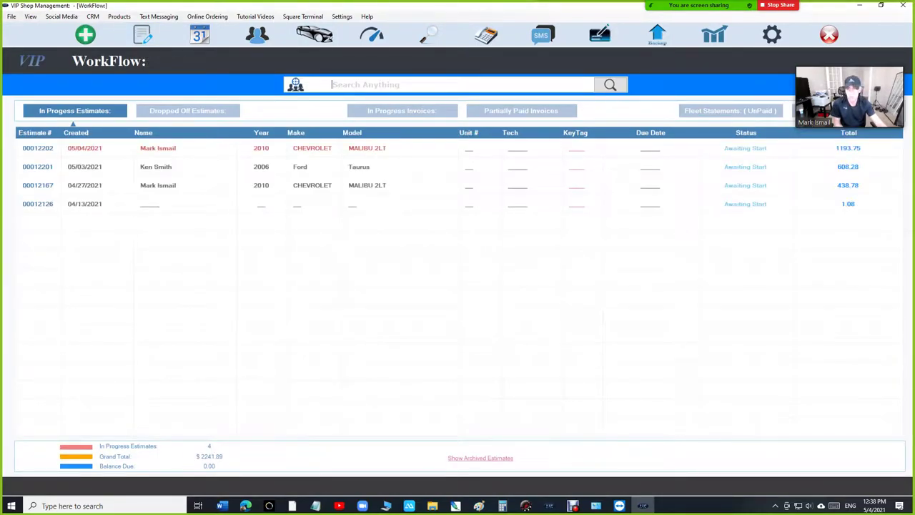
left_click(158, 148)
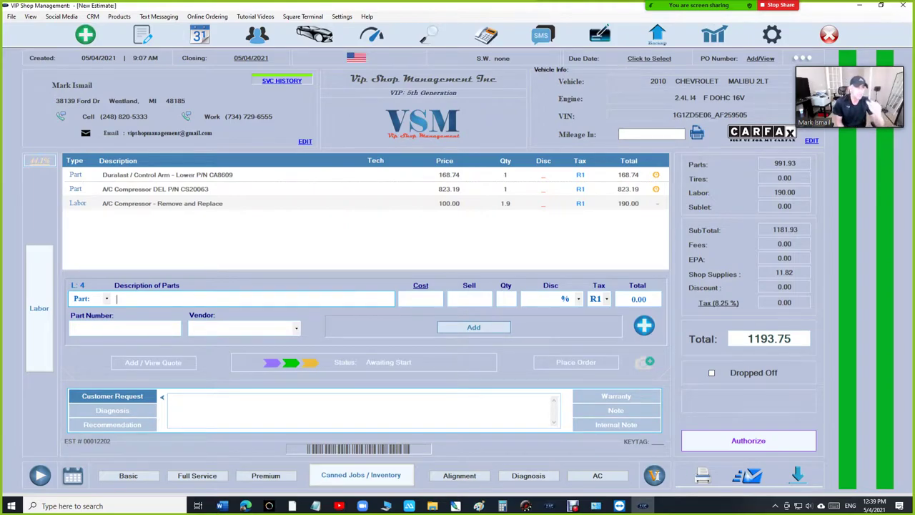
Review the Malibu's full service history from its estimate and return to the estimate.
left_click(282, 80)
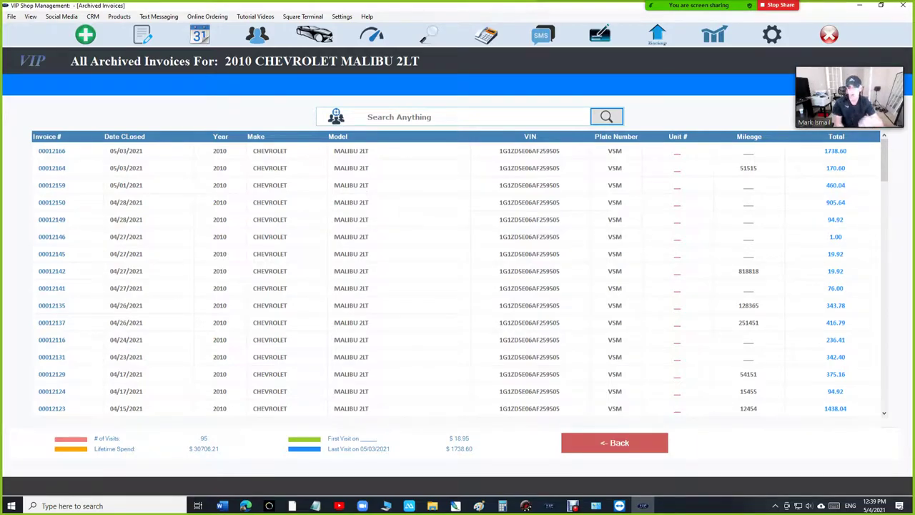
scroll(458, 279, "down", 20)
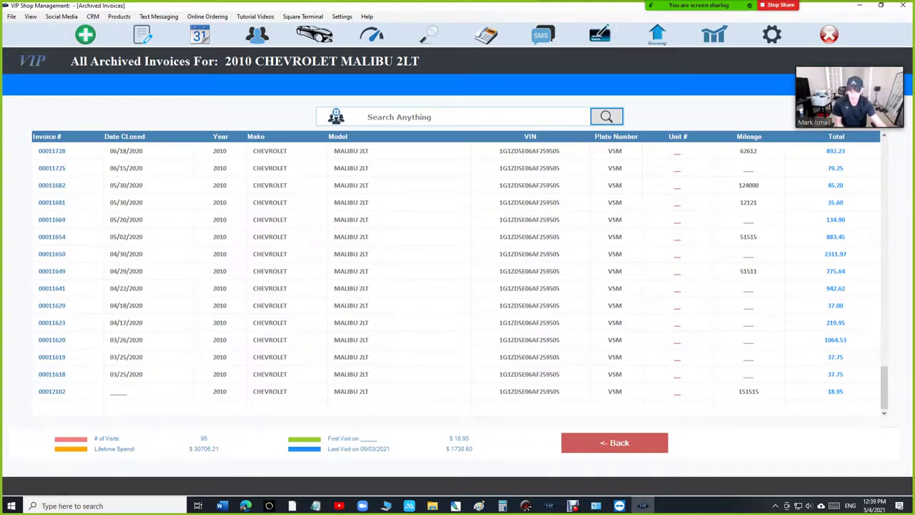
scroll(457, 271, "up", 3)
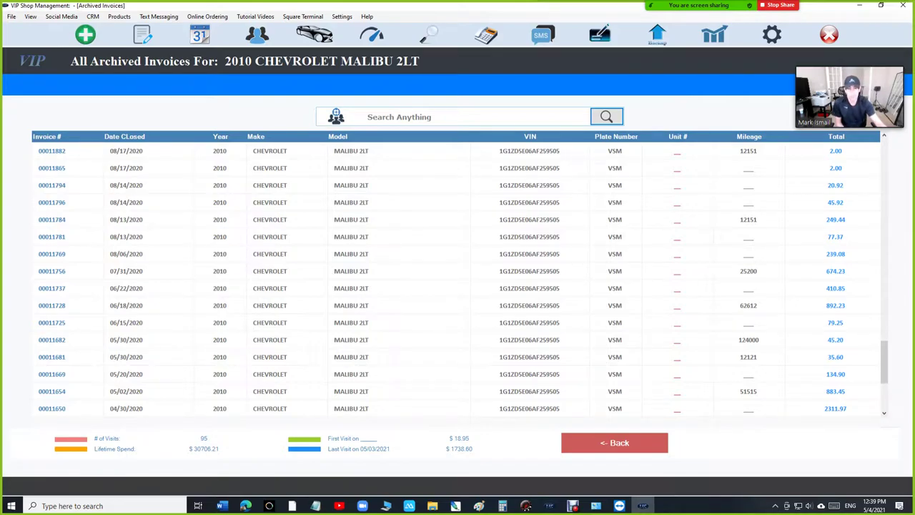
left_click(614, 442)
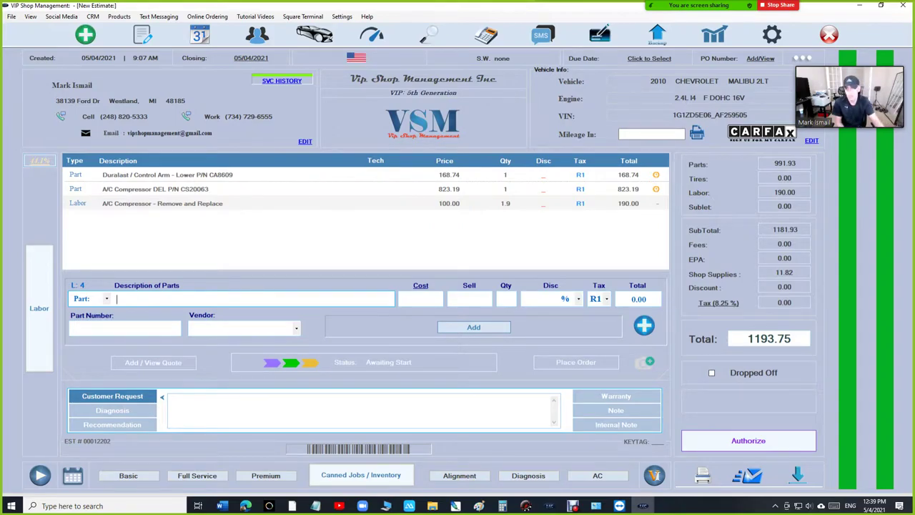
Open the most recent invoice in the Malibu's service history and page forward through the following invoices.
left_click(282, 80)
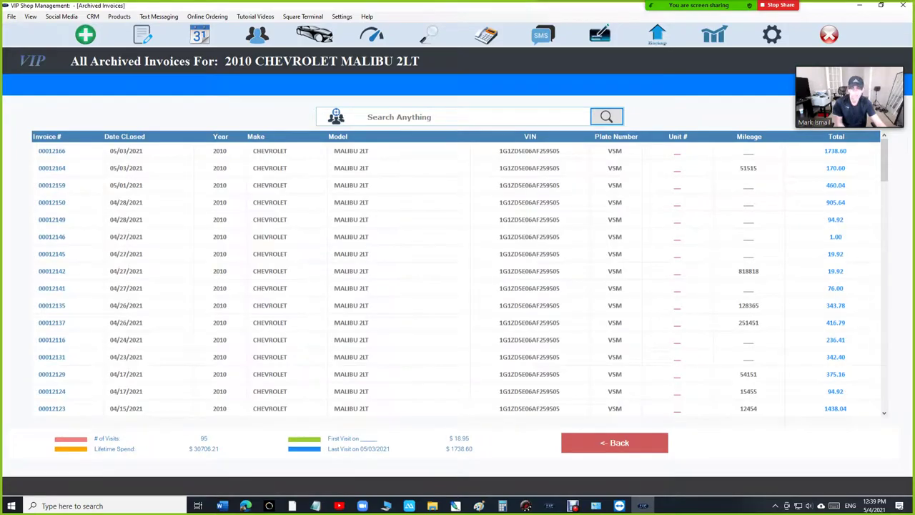
left_click(51, 151)
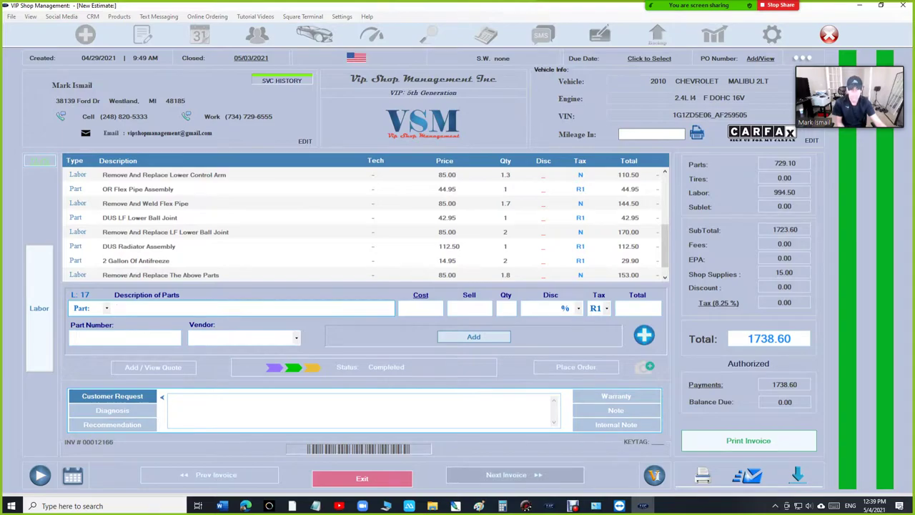
left_click(515, 475)
left_click(515, 475)
left_click(514, 475)
left_click(515, 474)
left_click(514, 474)
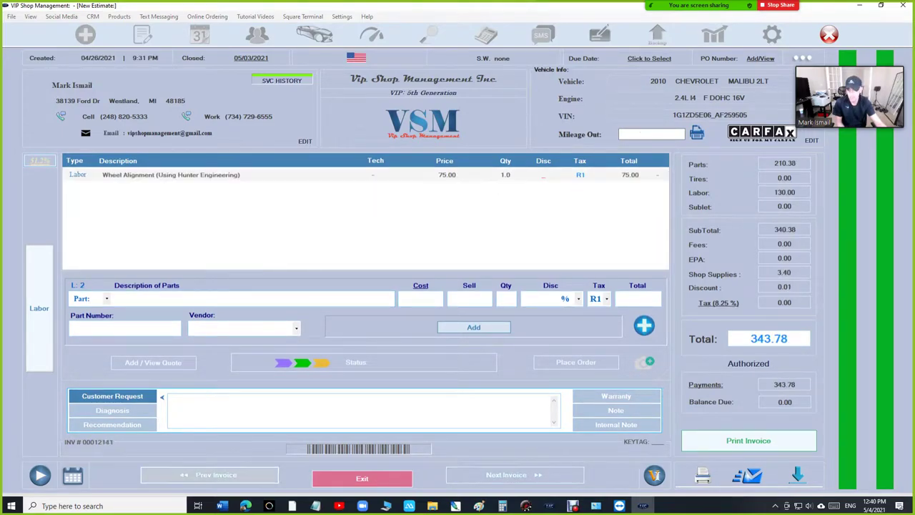
left_click(515, 475)
left_click(515, 475)
left_click(514, 474)
left_click(514, 475)
left_click(515, 475)
left_click(515, 475)
Page back through the Malibu's previous invoices, exit the invoice view and return to the estimate.
left_click(209, 474)
left_click(209, 475)
left_click(209, 474)
left_click(210, 475)
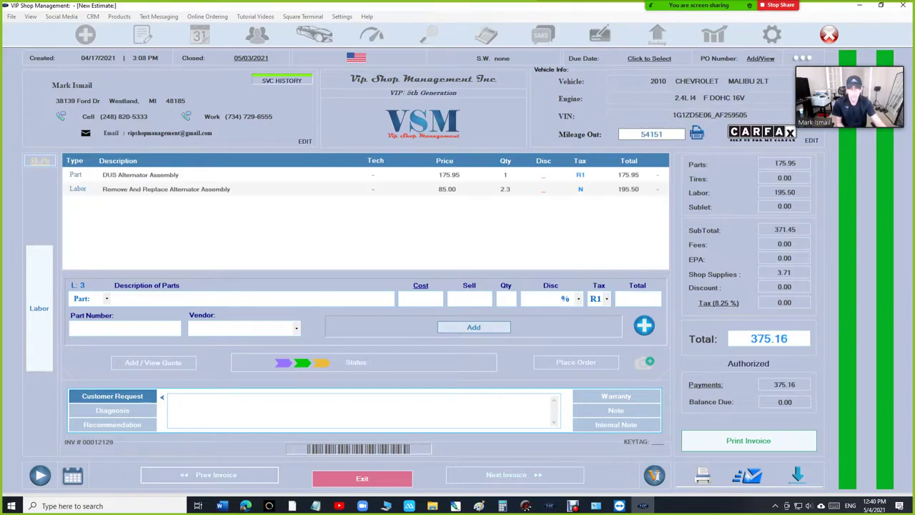
left_click(210, 474)
left_click(361, 478)
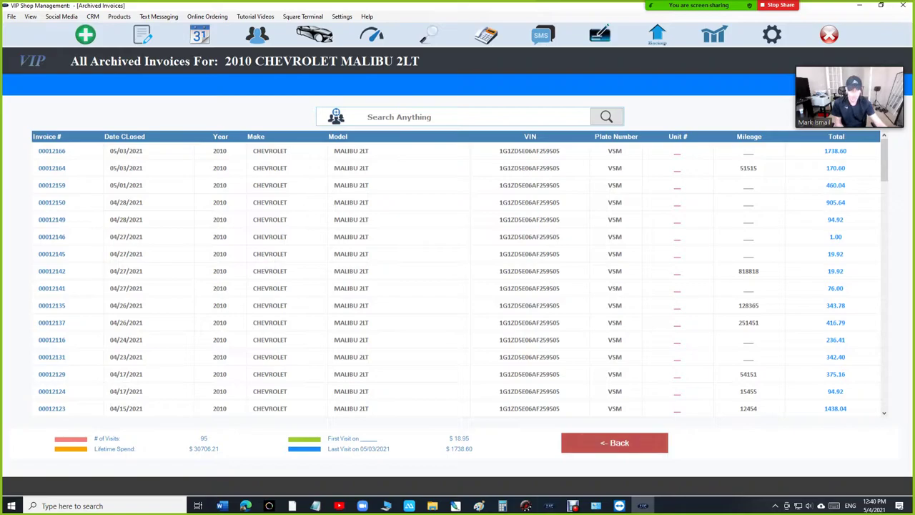
left_click(614, 442)
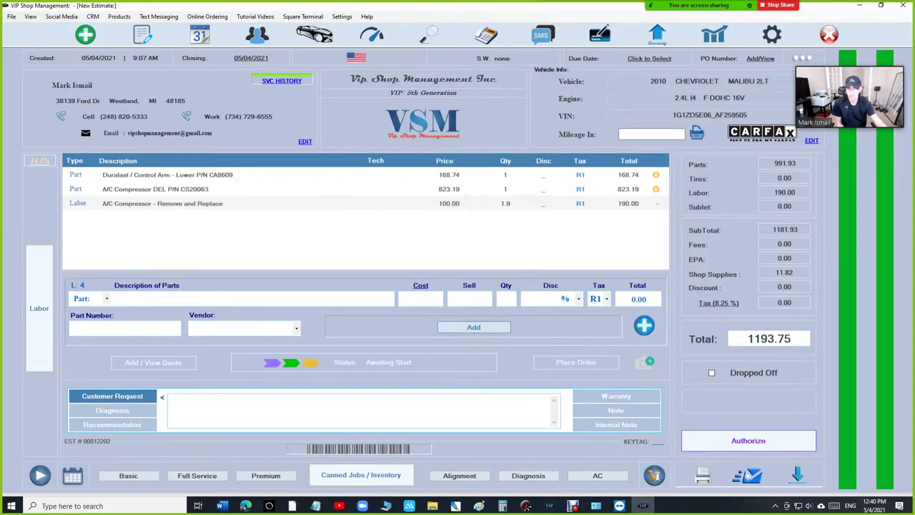
Reopen the Malibu's service history, look through its older invoices and go back to the estimate.
left_click(281, 80)
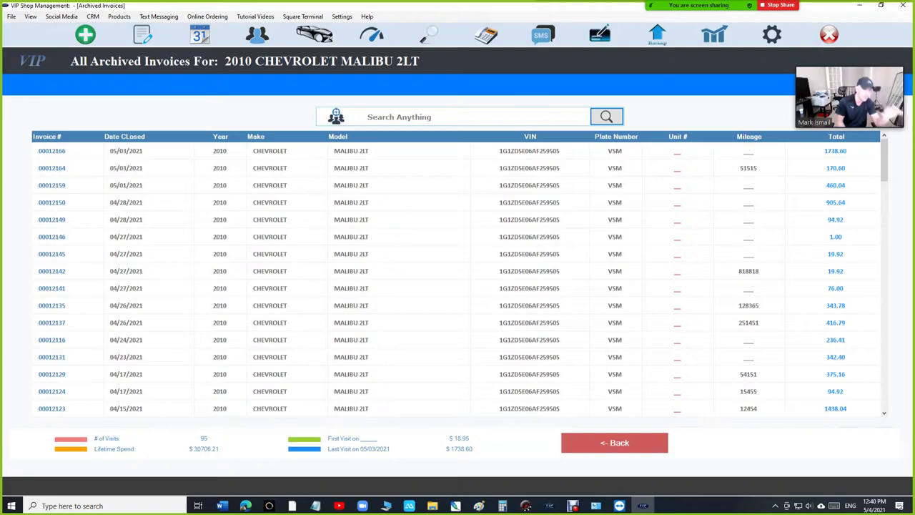
scroll(457, 279, "down", 7)
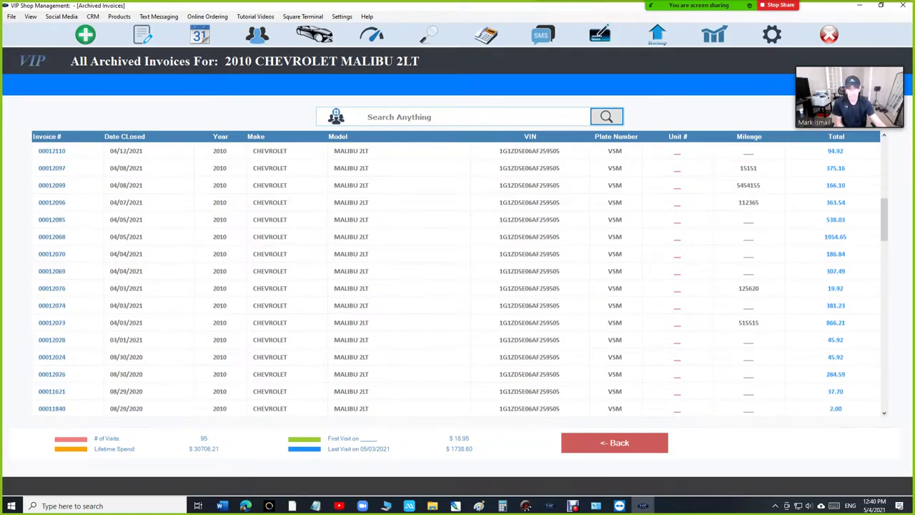
left_click(614, 443)
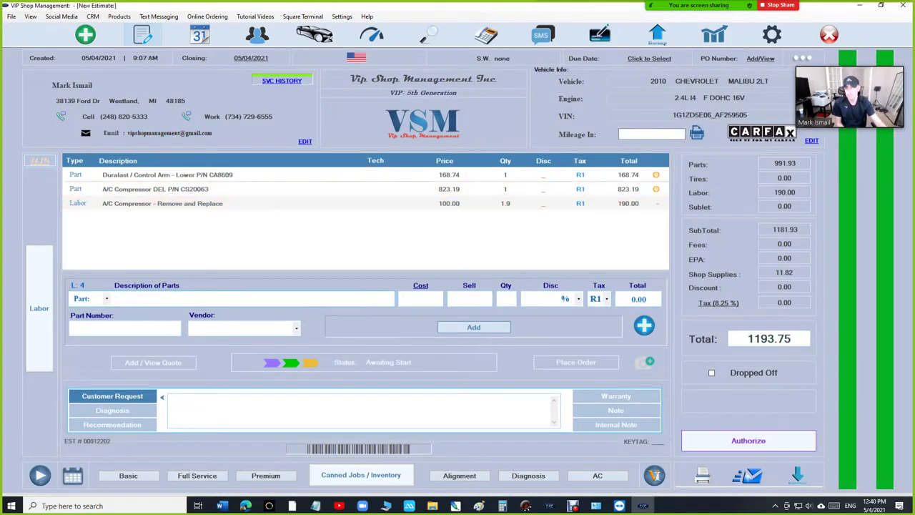
Start a new estimate by finding the customer by name and selecting their 2006 Pontiac G6 GT.
left_click(143, 34)
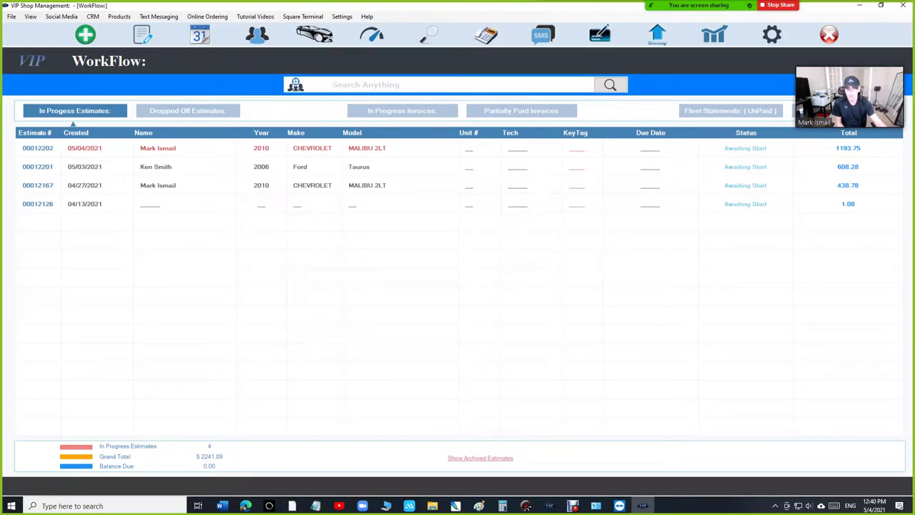
left_click(96, 38)
type("mark i")
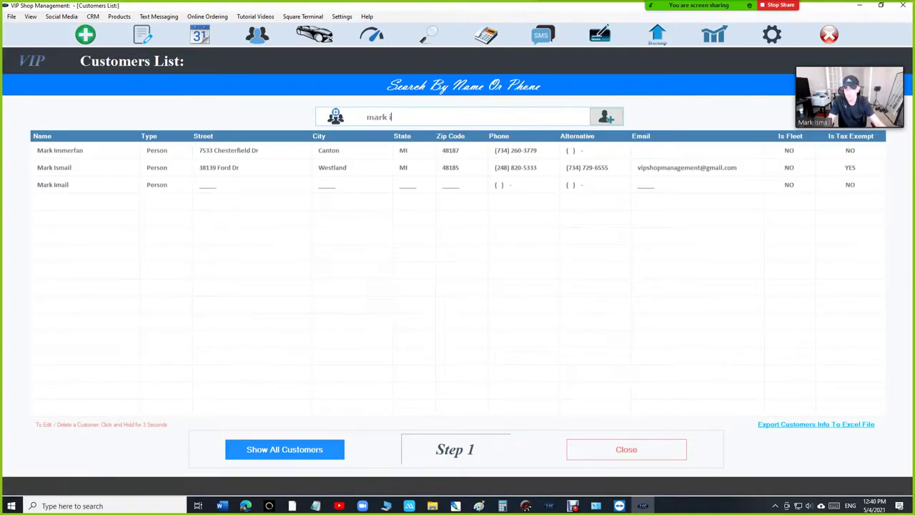
left_click(78, 167)
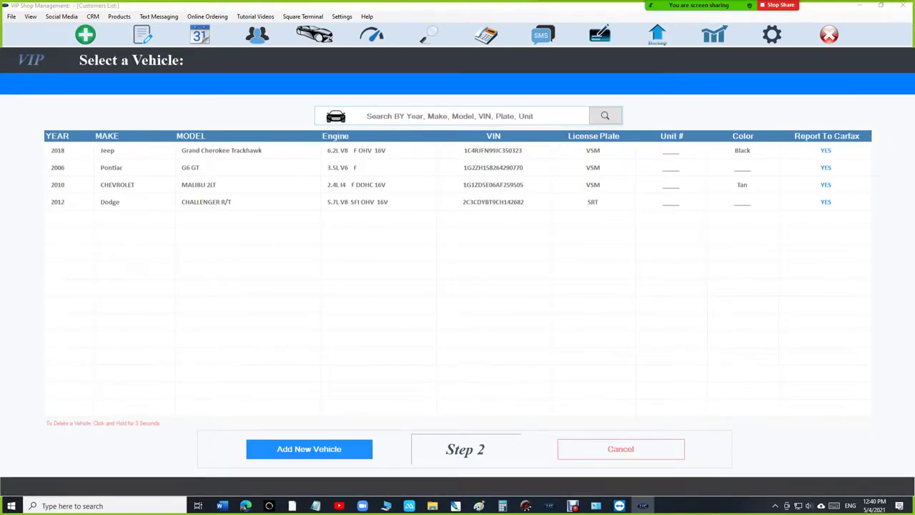
left_click(191, 167)
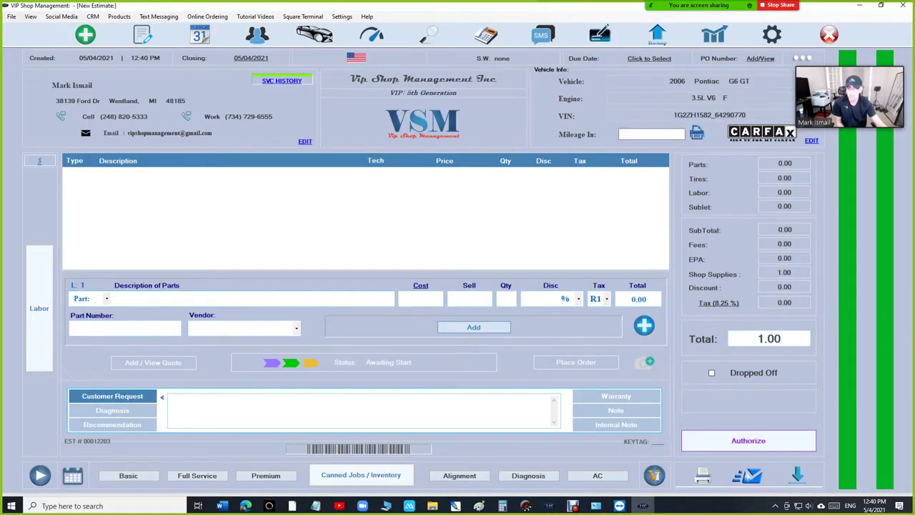
Review the archived invoices in the Pontiac G6 GT's service history and return to the new estimate.
left_click(282, 80)
scroll(457, 279, "down", 10)
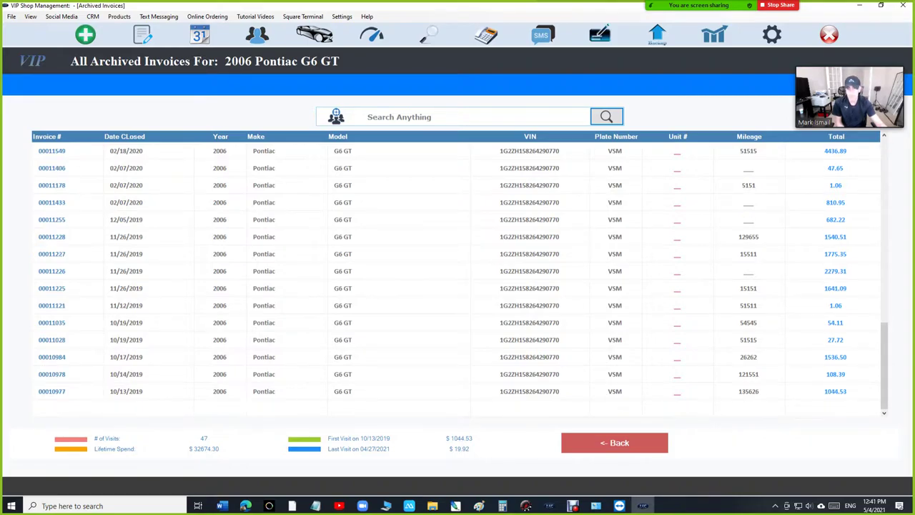
scroll(457, 279, "up", 10)
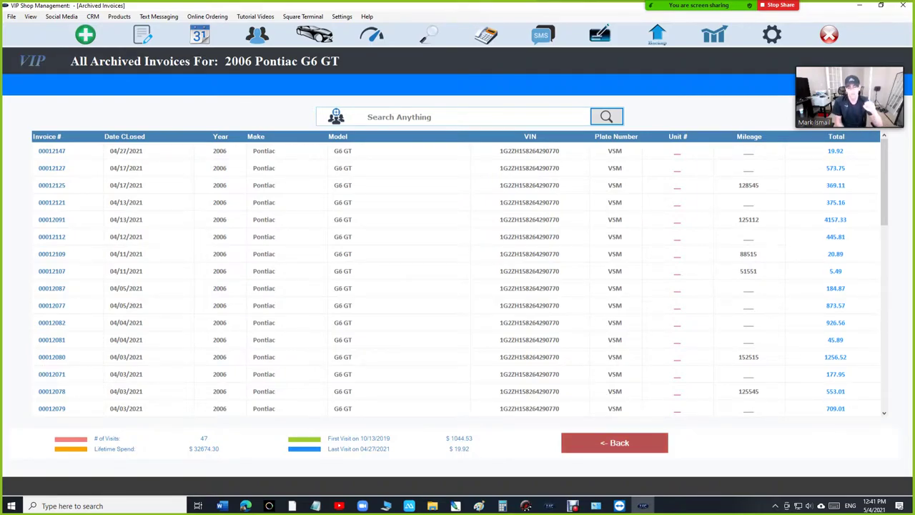
left_click(615, 442)
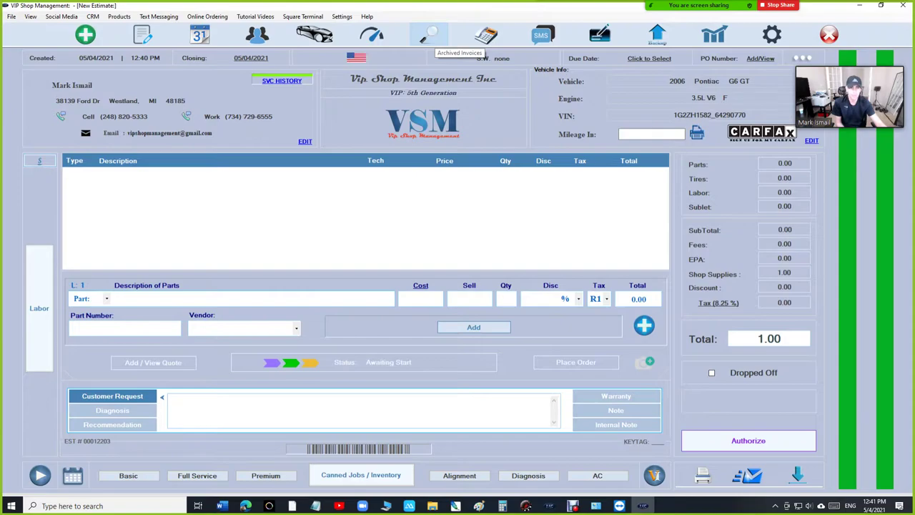
Search the archived, fully paid invoices by the customer's name and open that customer's invoice list.
left_click(427, 35)
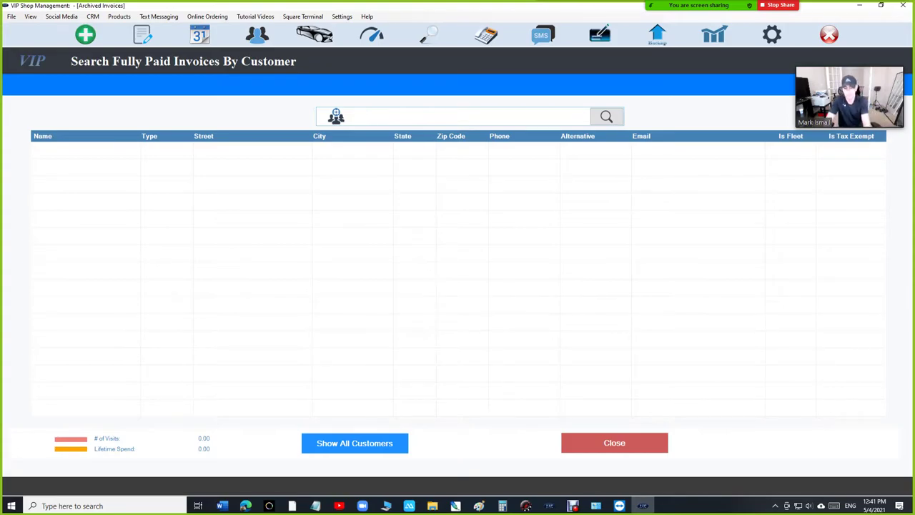
type("mark is")
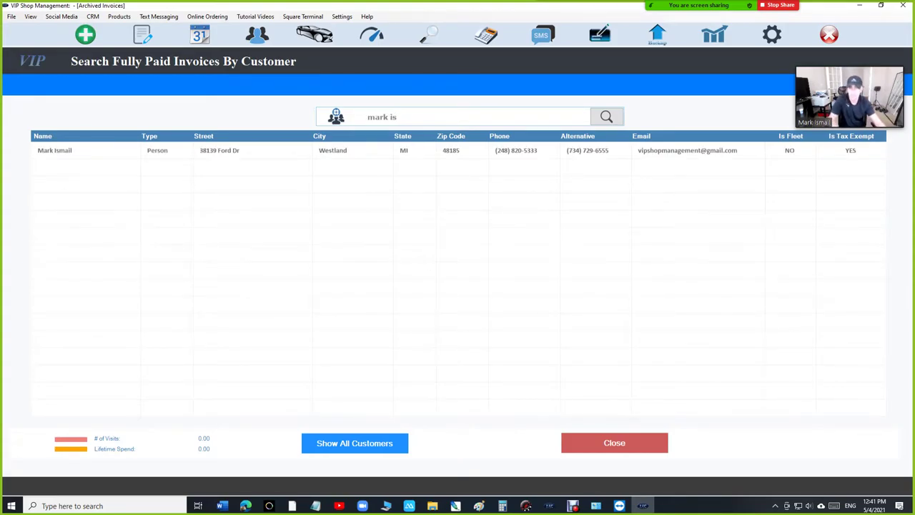
double_click(218, 150)
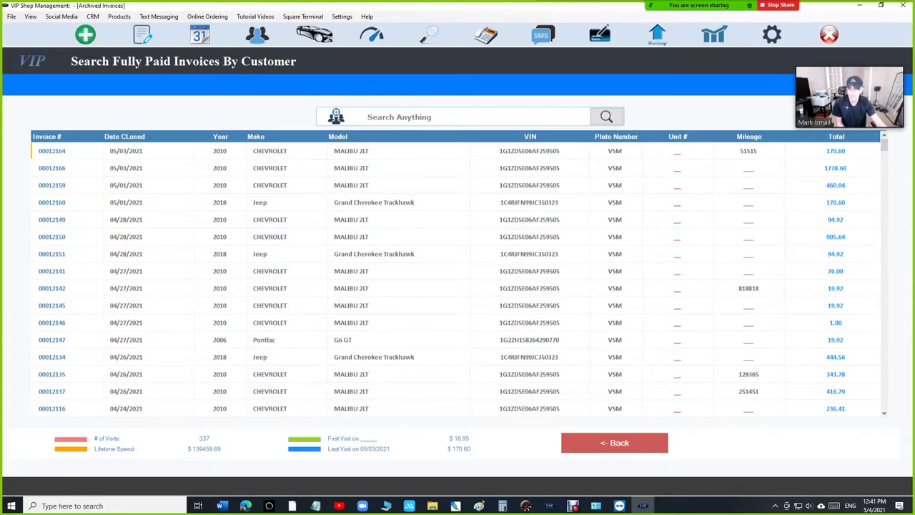
Examine the customer's archived invoices across all vehicles, from the newest entries to the oldest and back.
scroll(458, 278, "down", 15)
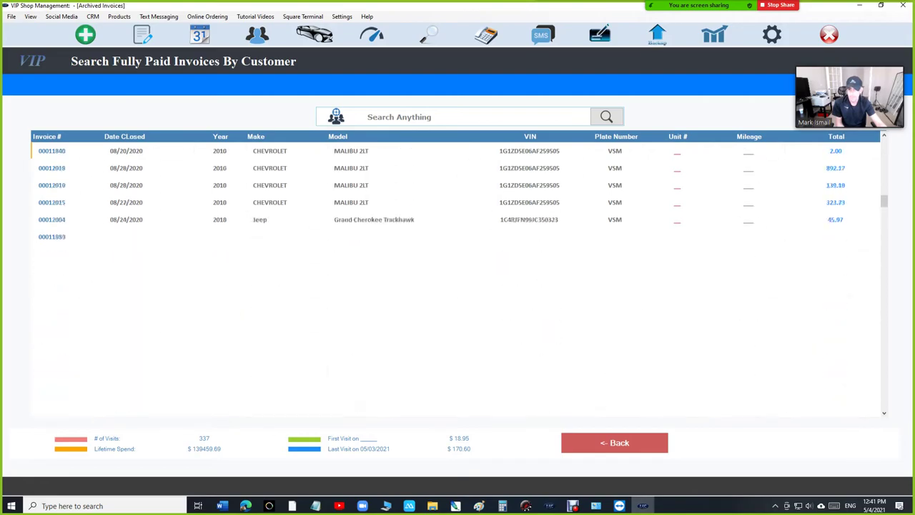
scroll(457, 278, "up", 15)
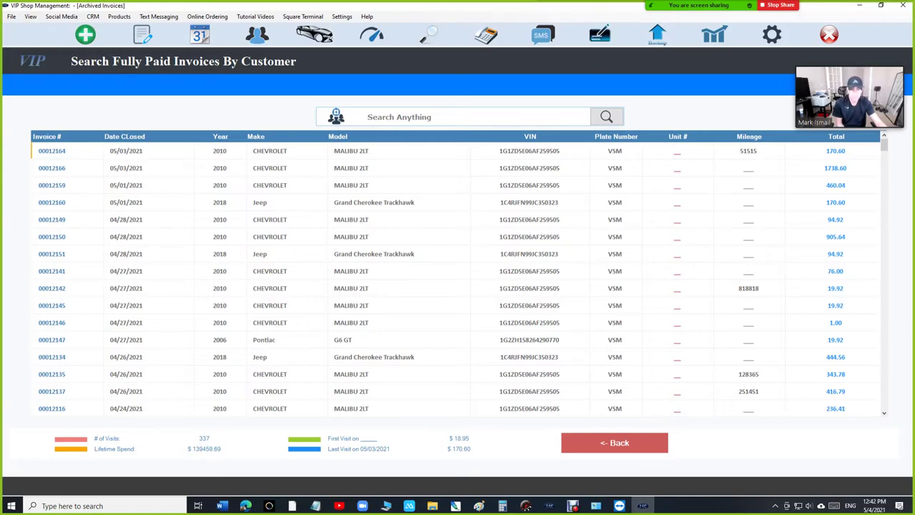
scroll(457, 279, "down", 15)
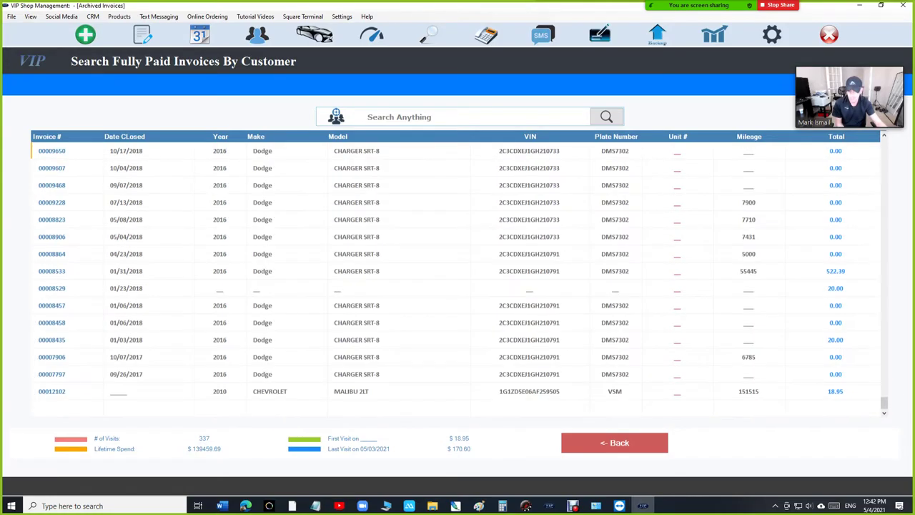
scroll(457, 279, "up", 15)
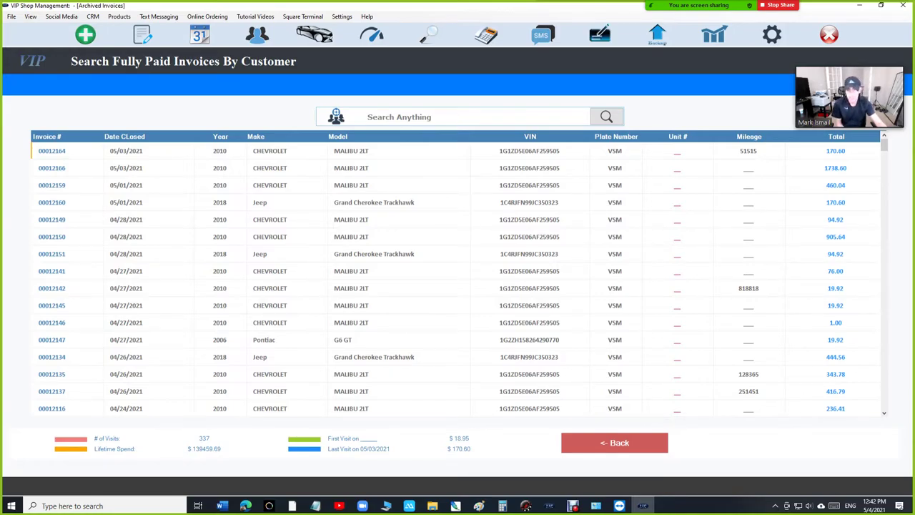
left_click_drag(884, 145, 884, 404)
scroll(457, 279, "up", 15)
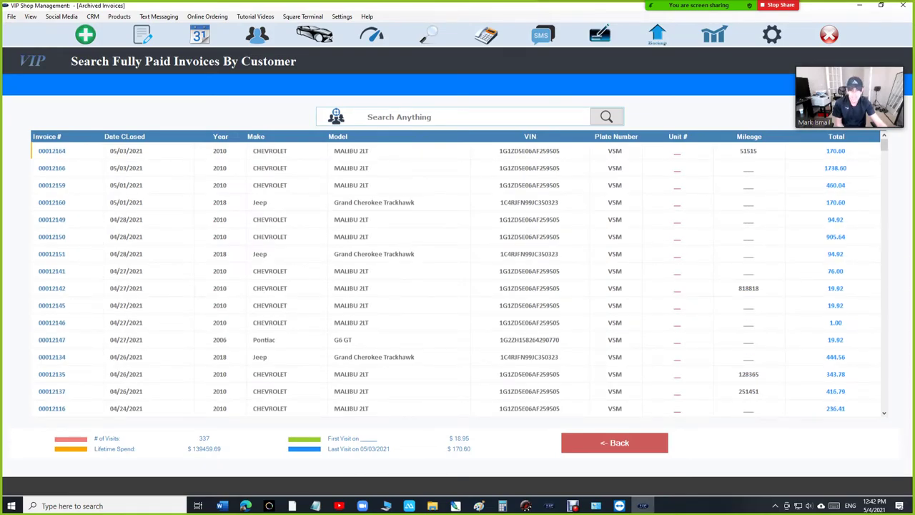
Filter the customer's archived invoices by "mal" and open the first matching Malibu invoice.
left_click(398, 117)
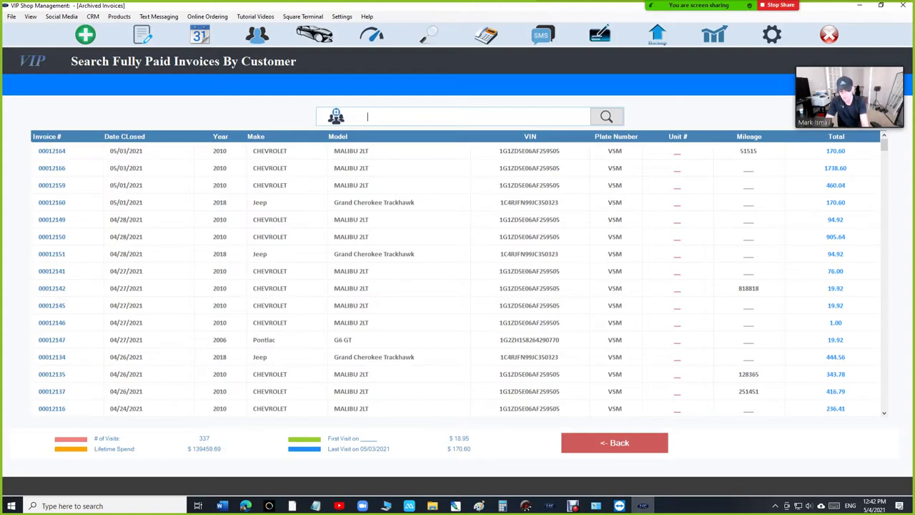
type("mal")
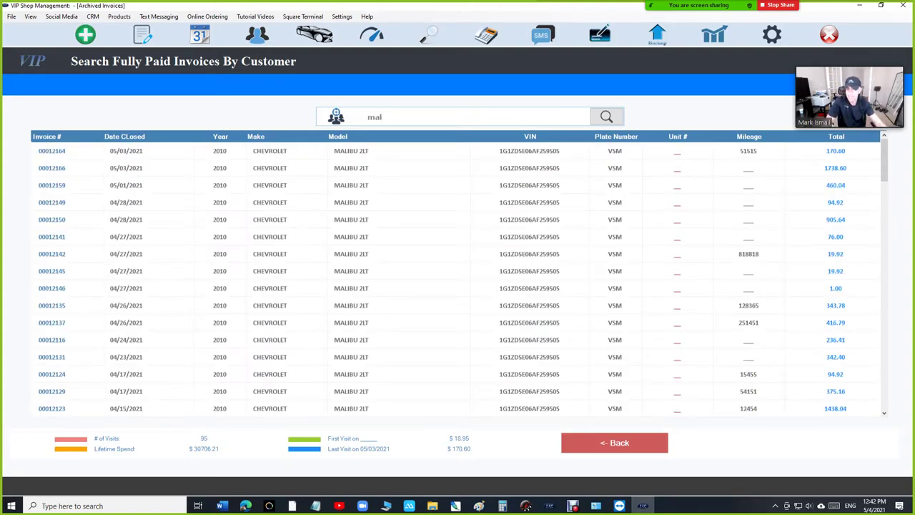
left_click(51, 151)
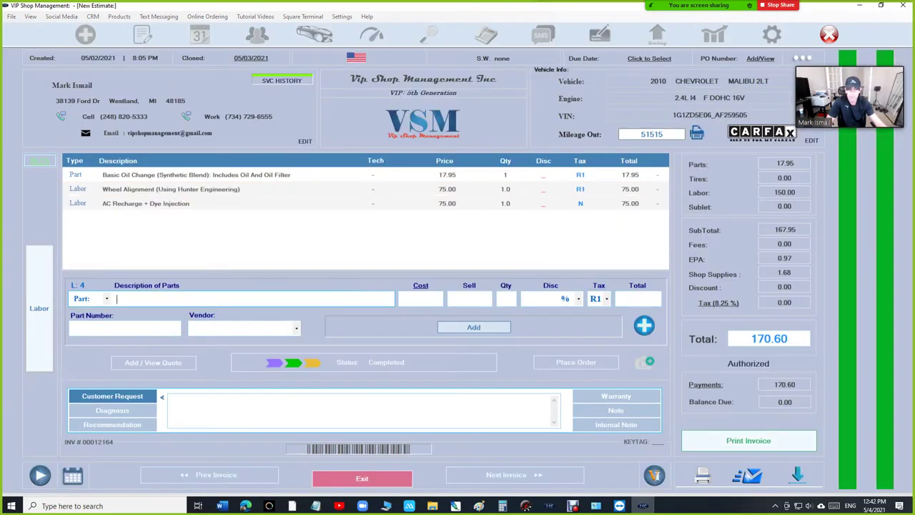
Page through the filtered Malibu invoices in both directions and exit back to the filtered list.
left_click(515, 474)
left_click(515, 475)
left_click(515, 475)
left_click(515, 475)
left_click(514, 475)
left_click(514, 474)
left_click(210, 475)
left_click(362, 478)
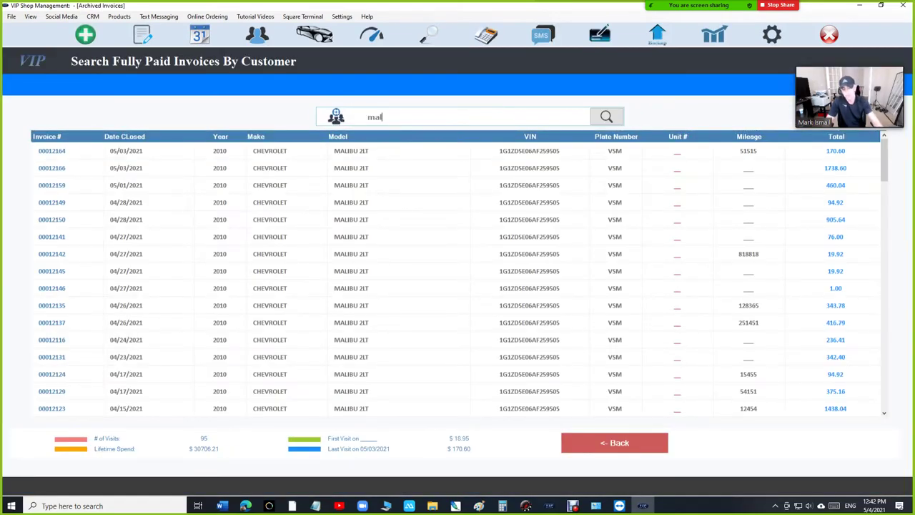
Clear the "mal" filter from the customer's archived invoice list.
key("BackSpace")
key("BackSpace")
key("BackSpace")
type("ga")
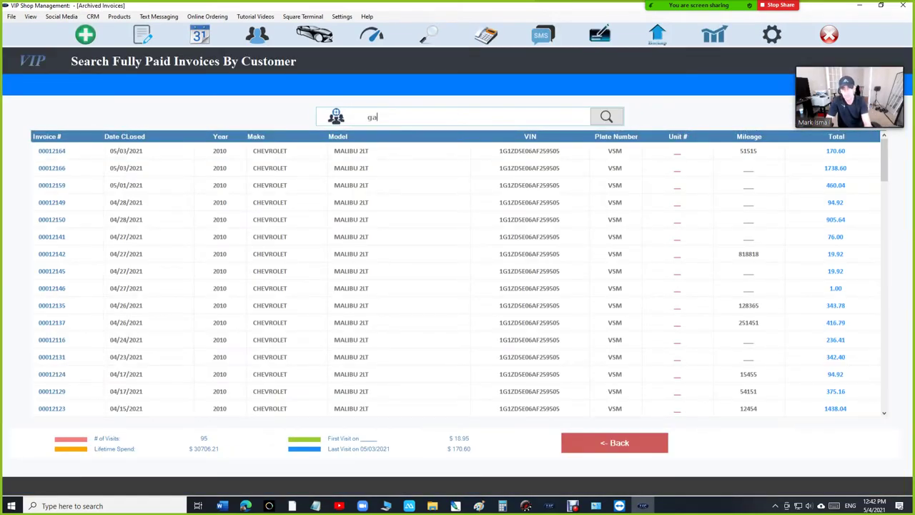
type("l")
key("BackSpace")
key("BackSpace")
key("BackSpace")
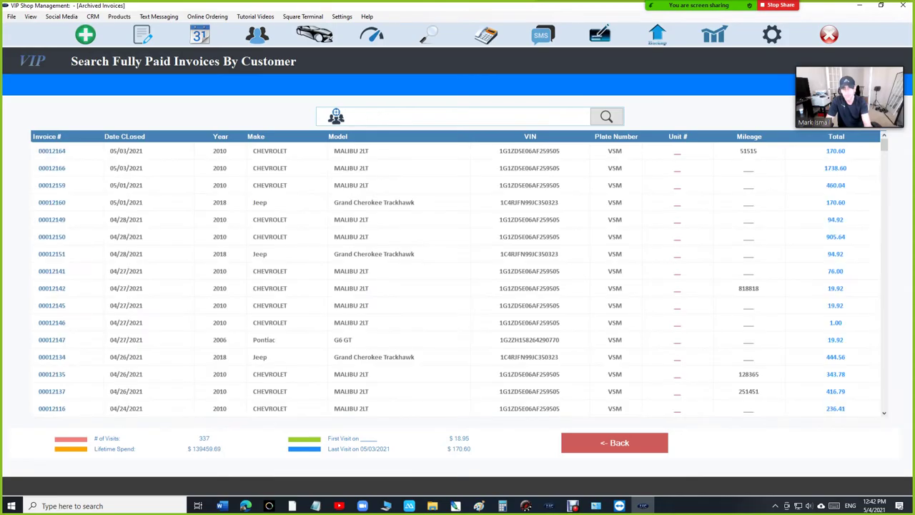
Filter the customer's archived invoices by "cher" and open the first matching Grand Cherokee Trackhawk invoice.
type("cher")
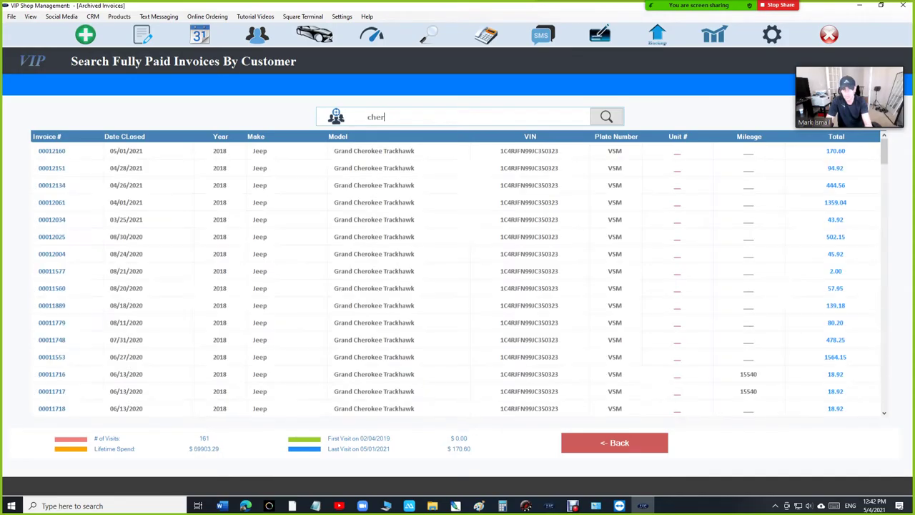
left_click(52, 151)
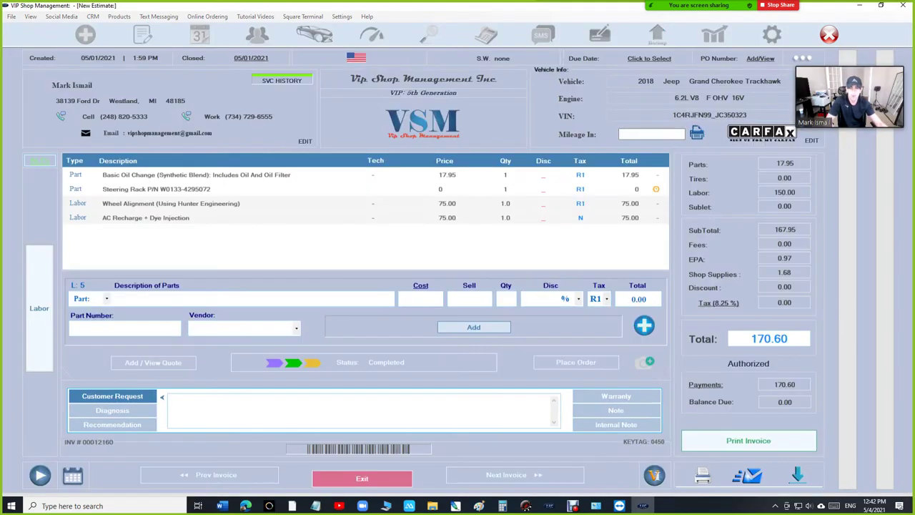
Page forward through the filtered Grand Cherokee Trackhawk invoices and exit back to the filtered list.
left_click(515, 475)
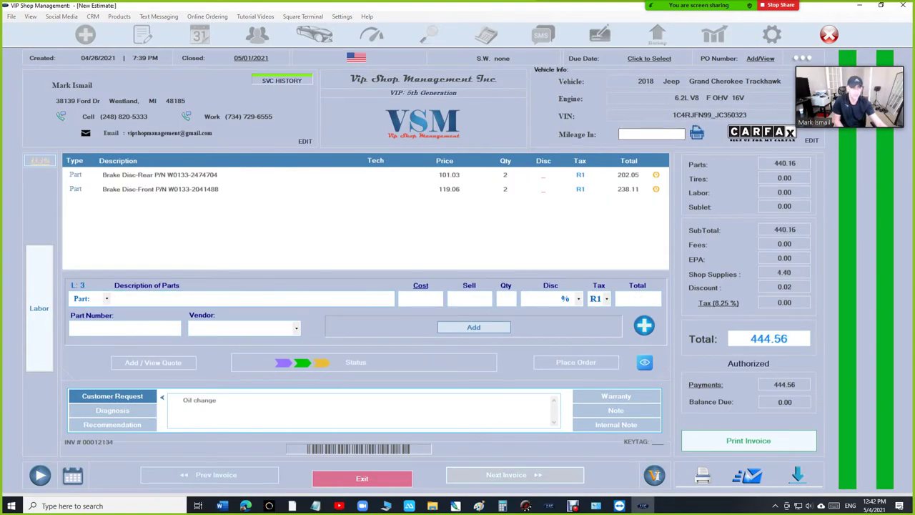
left_click(515, 475)
left_click(515, 475)
left_click(515, 474)
left_click(514, 475)
left_click(515, 475)
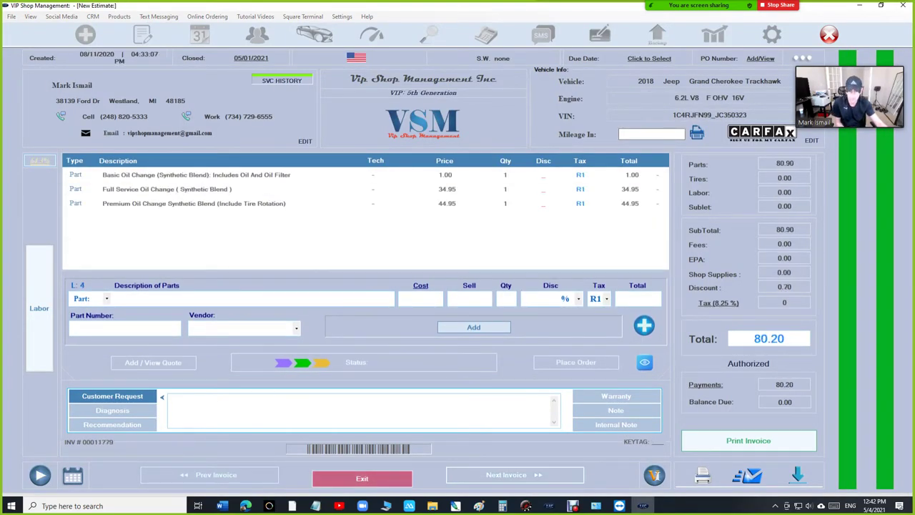
left_click(361, 479)
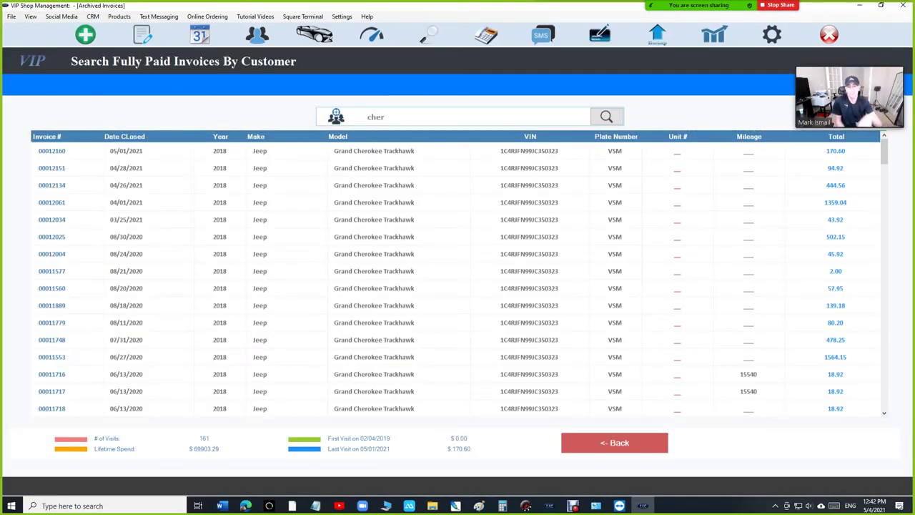
Leave the archived invoice search by customer and open the 2006 Pontiac G6 GT estimate from the in-progress estimates.
key("Escape")
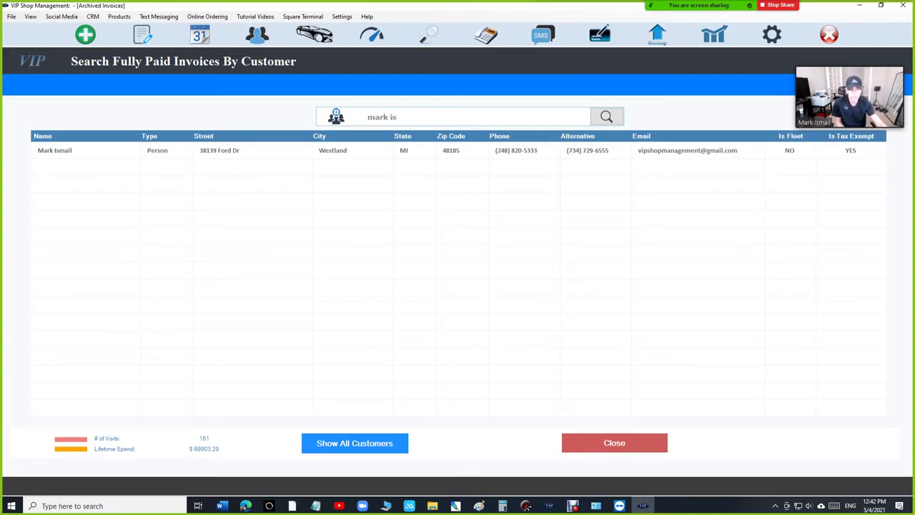
left_click(614, 442)
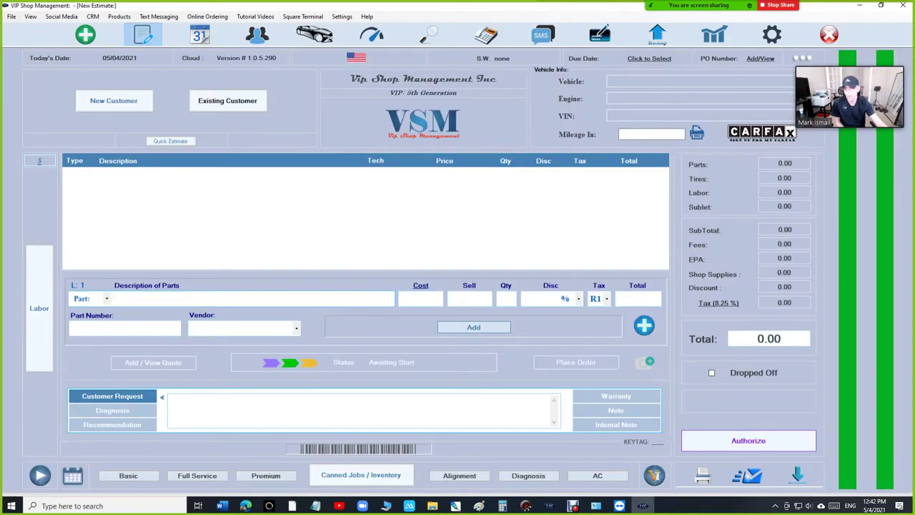
left_click(142, 34)
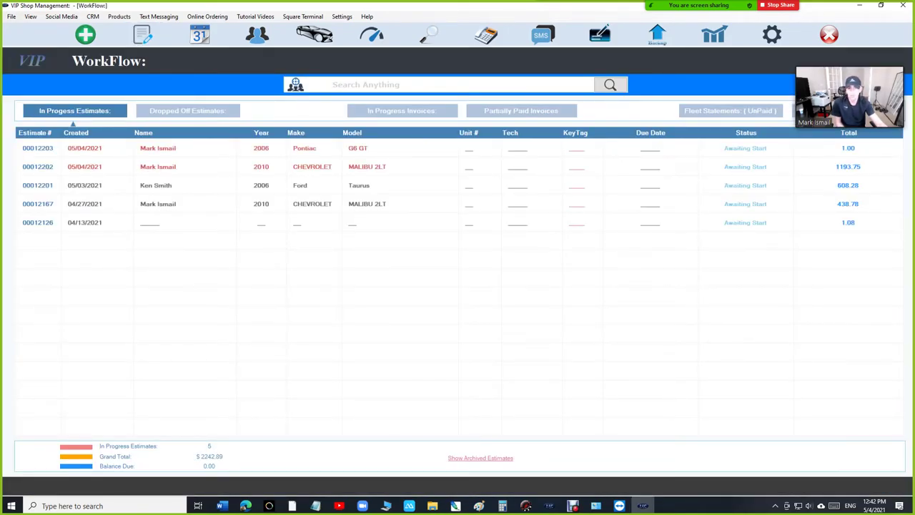
left_click(158, 149)
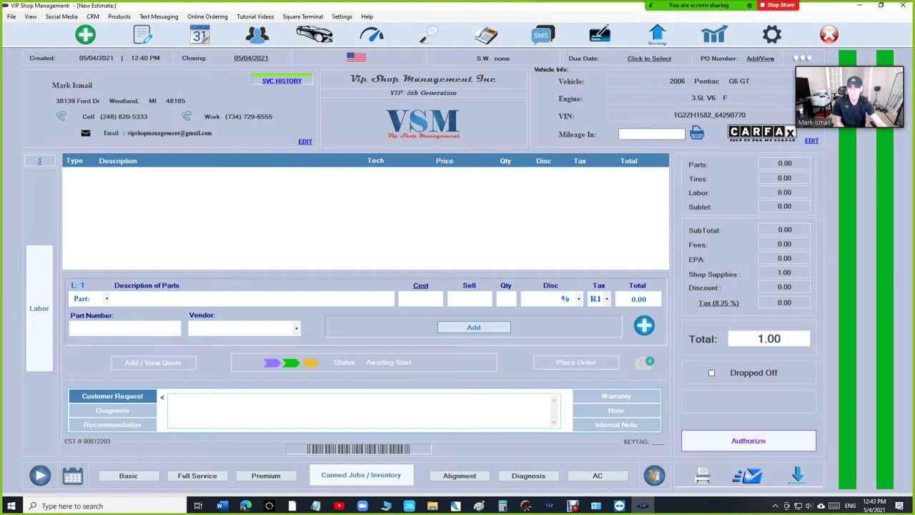
Show the service history of the estimate's Pontiac G6 GT and open its most recent archived invoice.
left_click(282, 80)
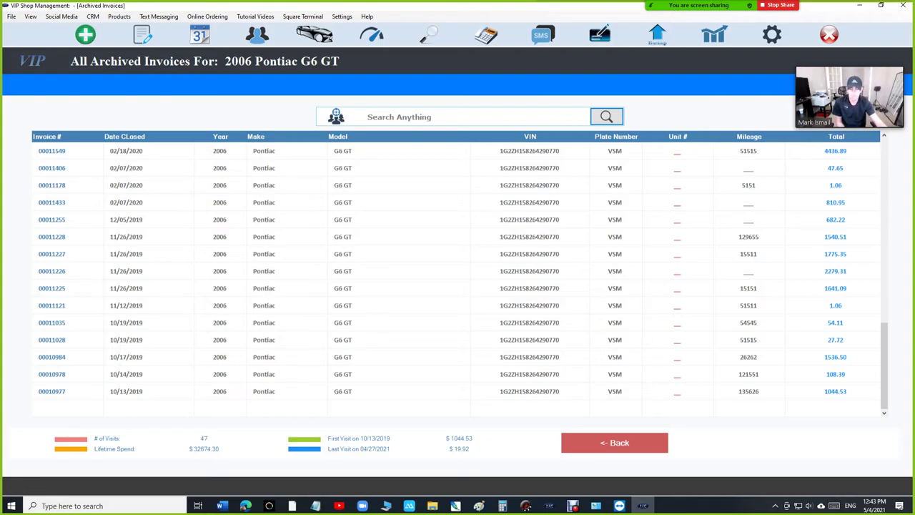
scroll(457, 278, "up", 10)
left_click(52, 151)
Page forward through the Pontiac's archived invoices to the radiator and wheel balancing job, and step back to the preceding radiator invoice.
left_click(514, 475)
left_click(515, 474)
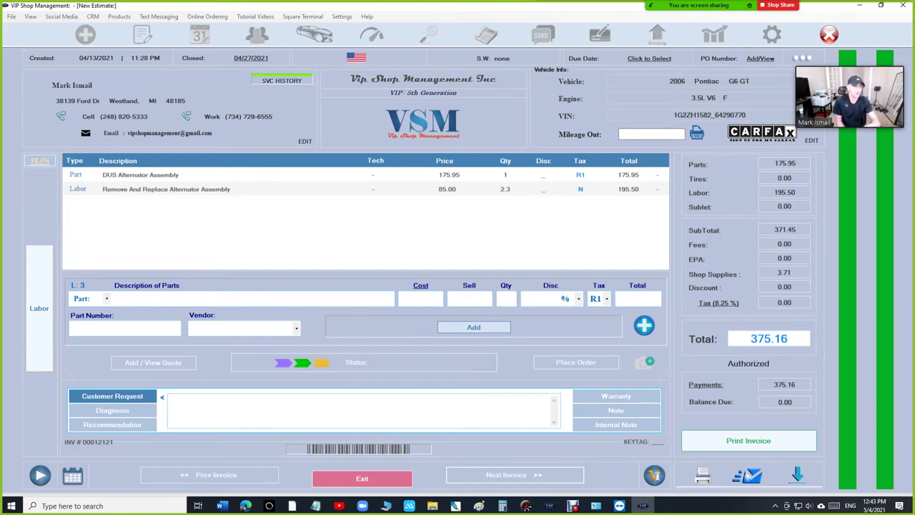
key("Page_Down")
key("Page_Down")
key("Page_Down")
key("Page_Down")
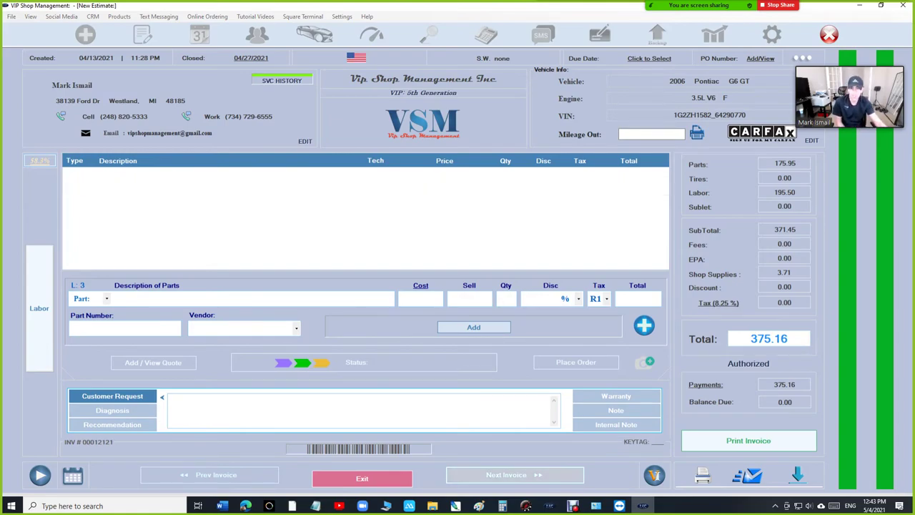
key("Page_Down")
key("Page_Down")
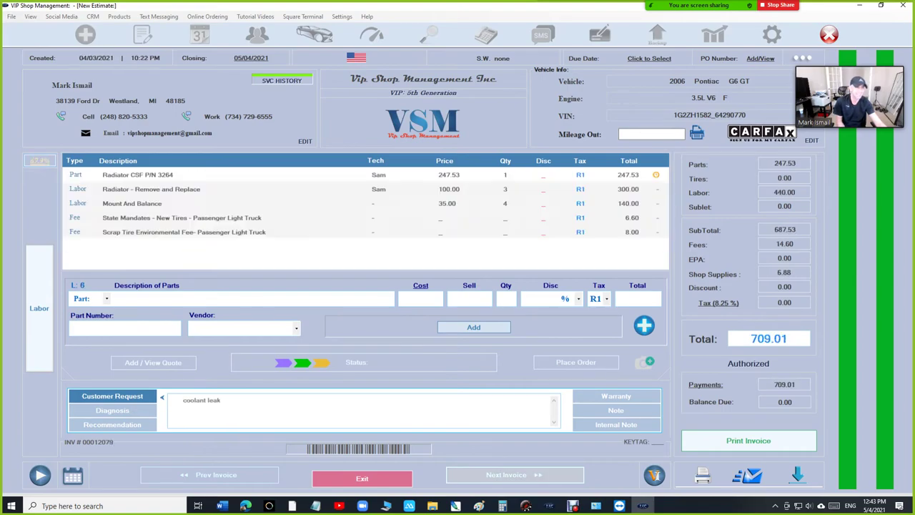
key("Page_Up")
key("Page_Up")
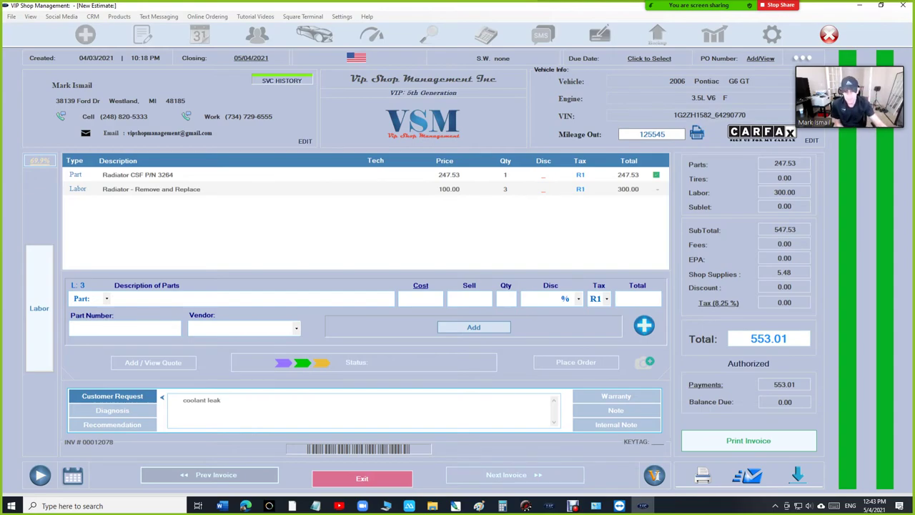
Page back and forth between the Pontiac's neighbouring archived invoices, and exit through the service history to the estimate.
left_click(214, 298)
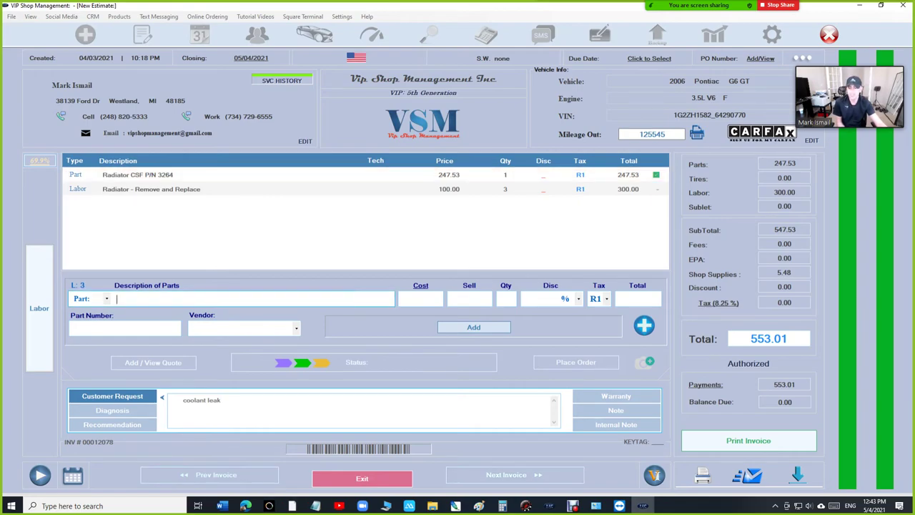
left_click(209, 474)
left_click(209, 475)
left_click(515, 475)
left_click(514, 474)
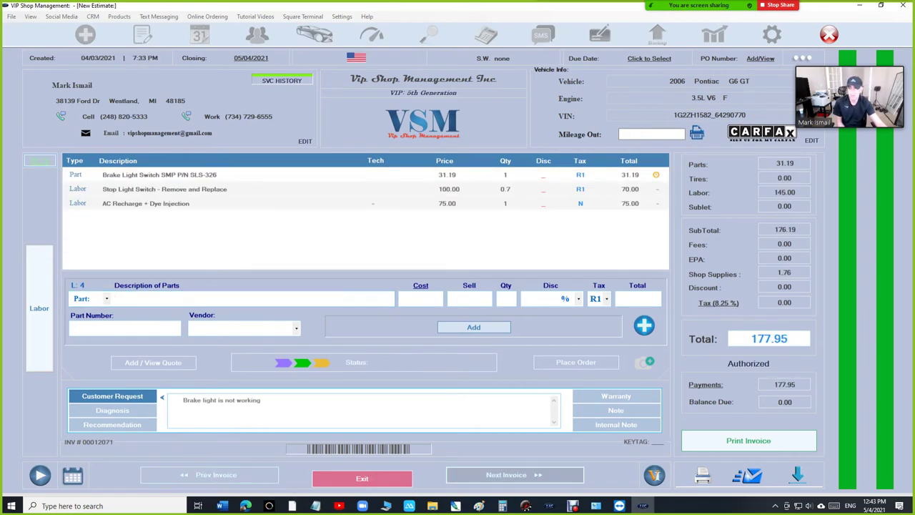
left_click(514, 474)
left_click(515, 475)
left_click(210, 474)
left_click(214, 299)
left_click(363, 478)
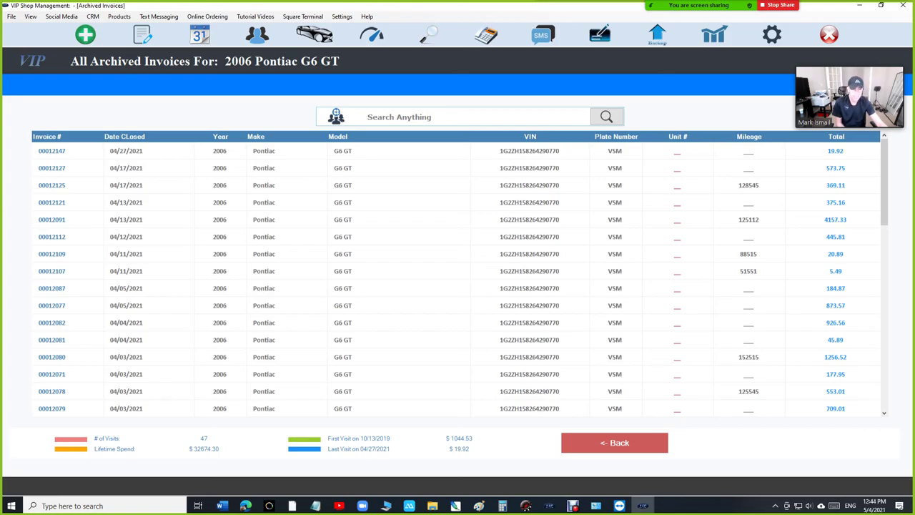
left_click(615, 442)
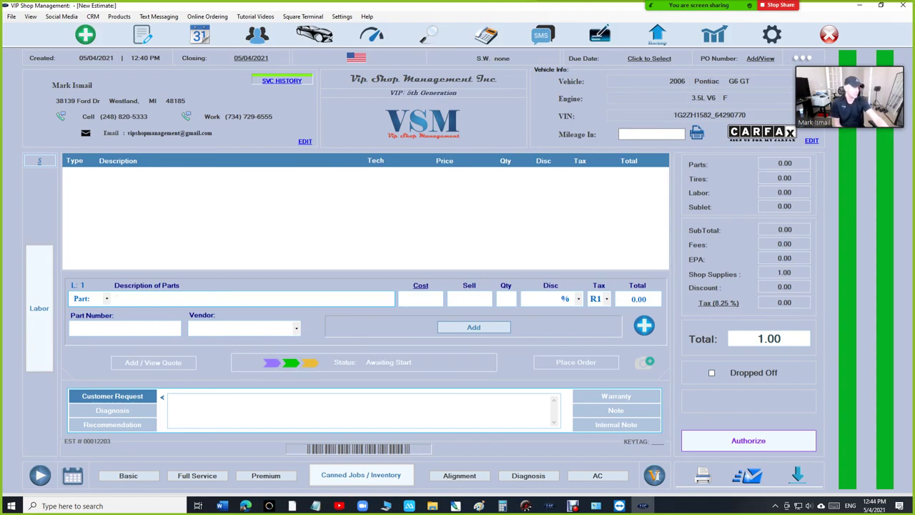
left_click(572, 505)
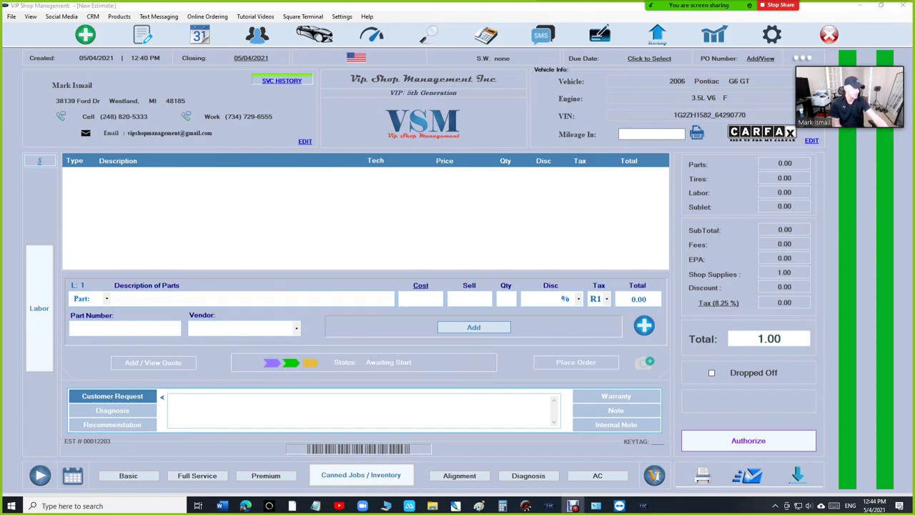